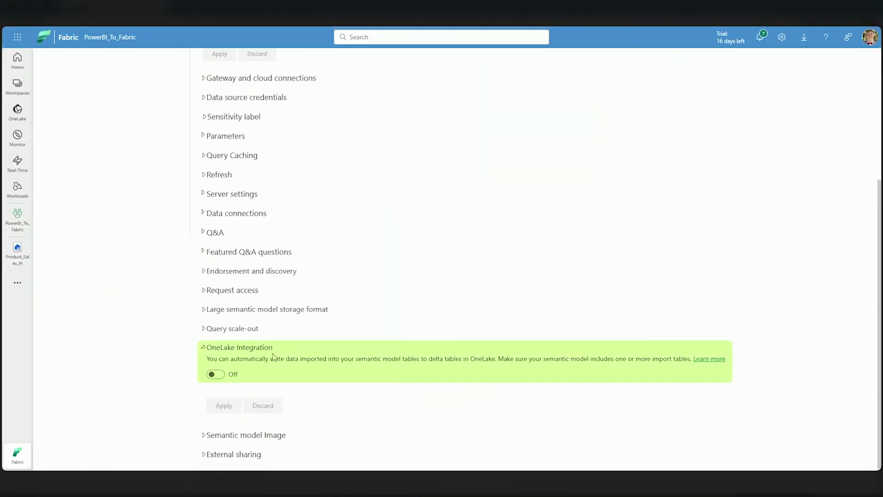
Switch the semantic model's OneLake Integration toggle to On
left_click(216, 374)
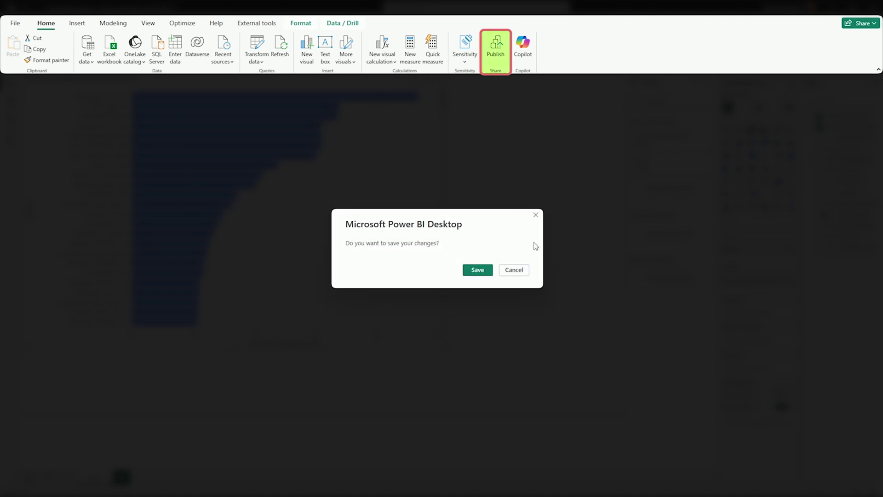
Save the report and publish ProductSalesCount.pbix to the PowerBI_To_Fabric workspace
left_click(480, 275)
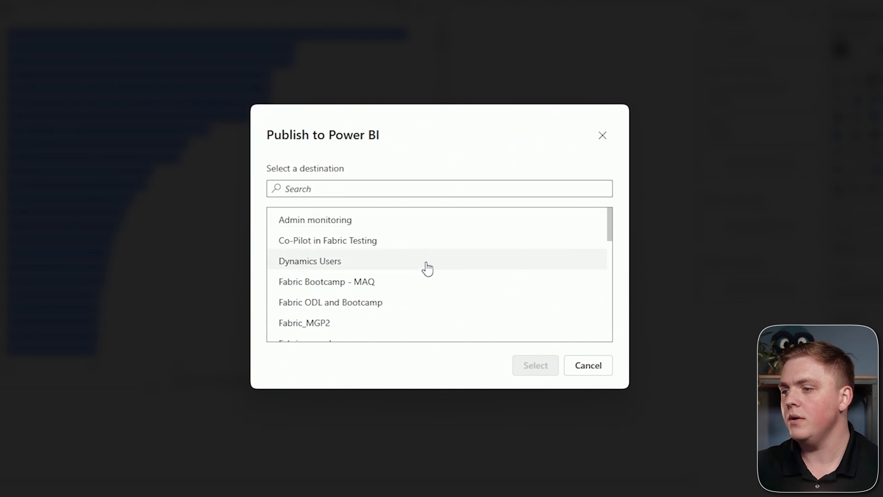
scroll(423, 267, "down", 3)
scroll(425, 257, "down", 3)
left_click(382, 275)
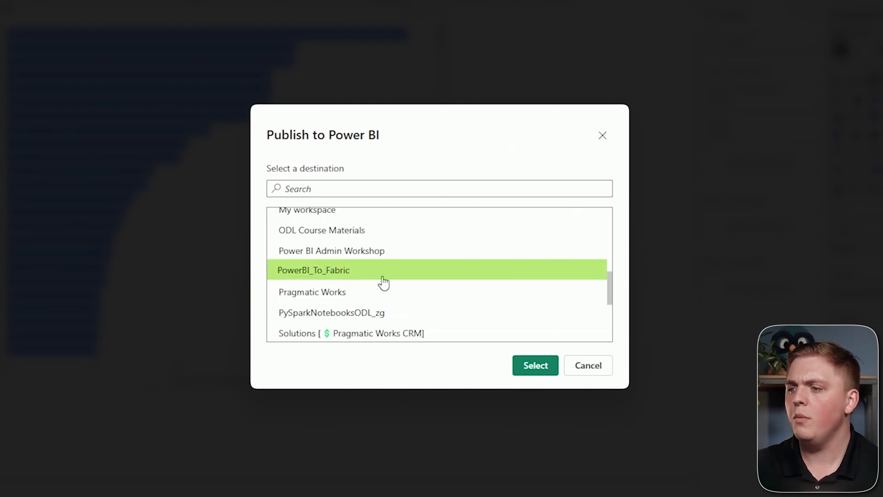
left_click(535, 371)
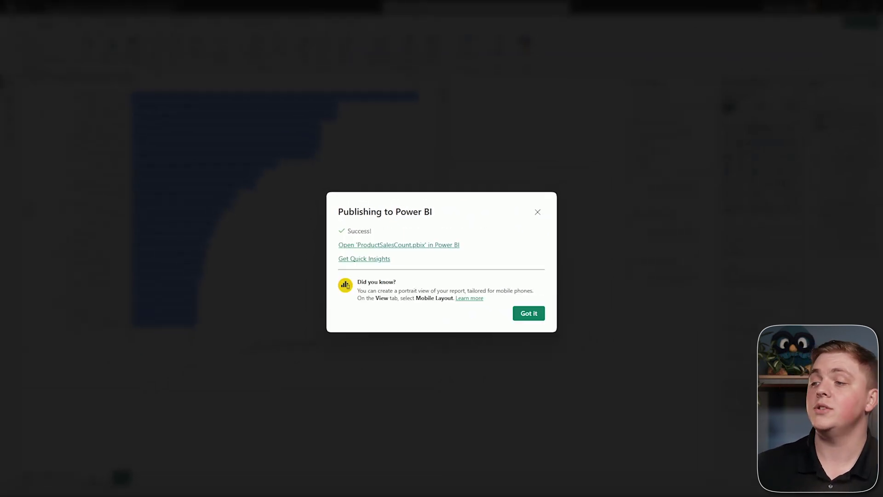
left_click(528, 312)
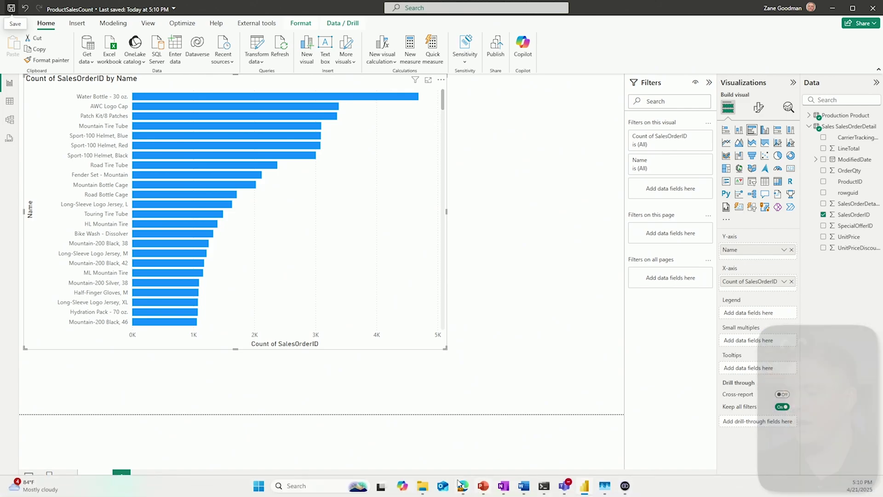
Show the PowerBI_To_Fabric workspace in the browser and check its License info in Workspace settings
left_click(492, 486)
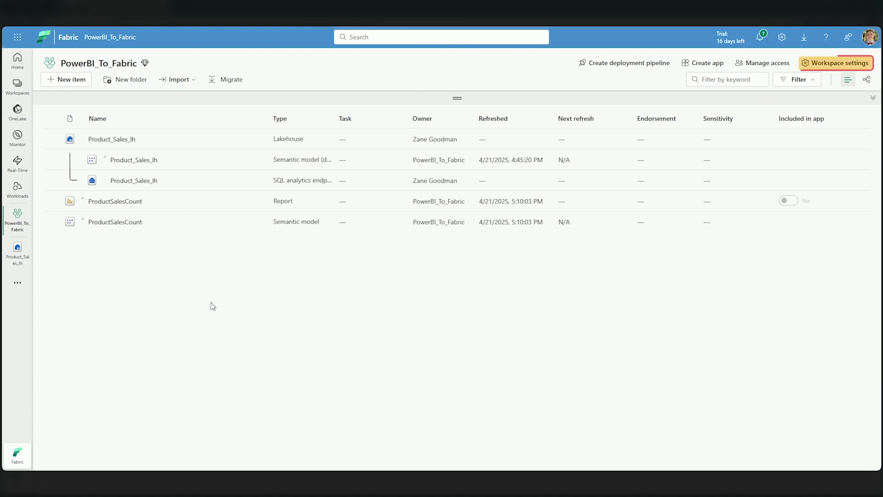
left_click(837, 67)
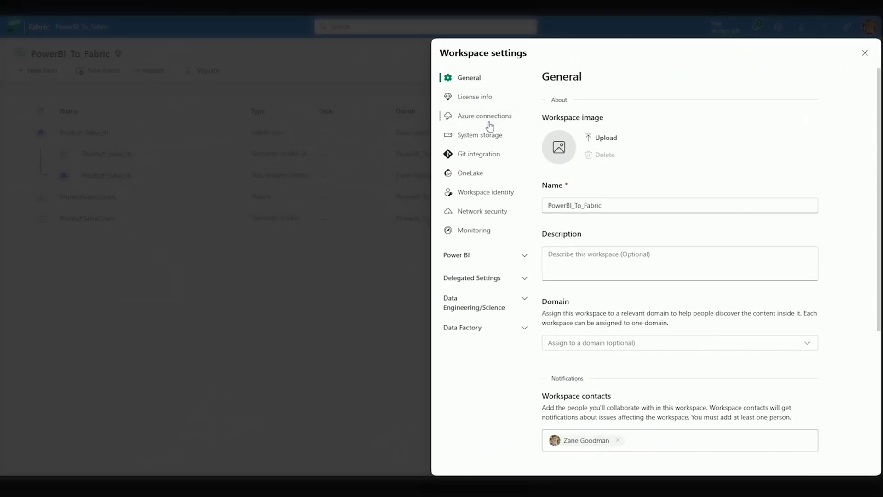
left_click(479, 97)
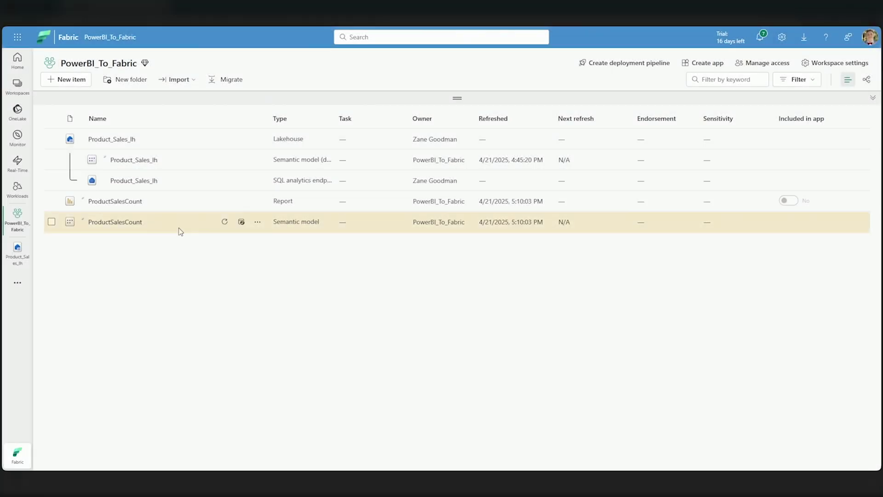
Bring up the More options menu on the ProductSalesCount semantic model row
left_click(258, 222)
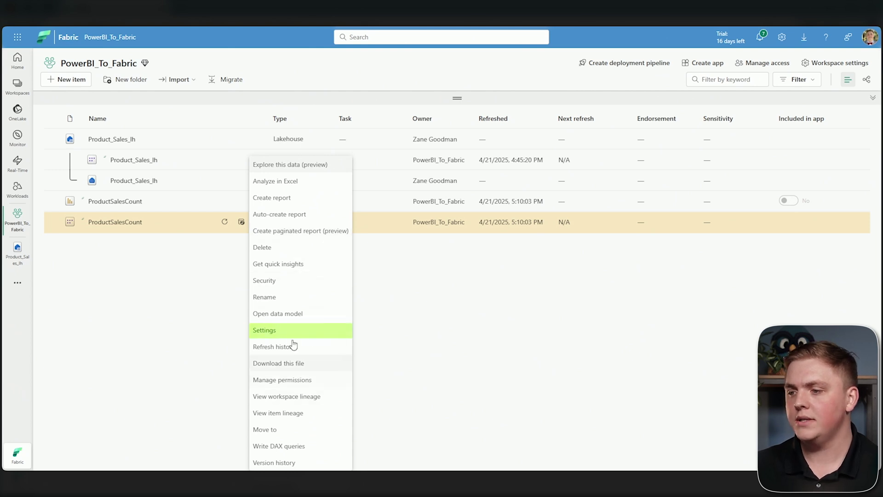
In ProductSalesCount settings, switch OneLake Integration On and apply the change
left_click(276, 331)
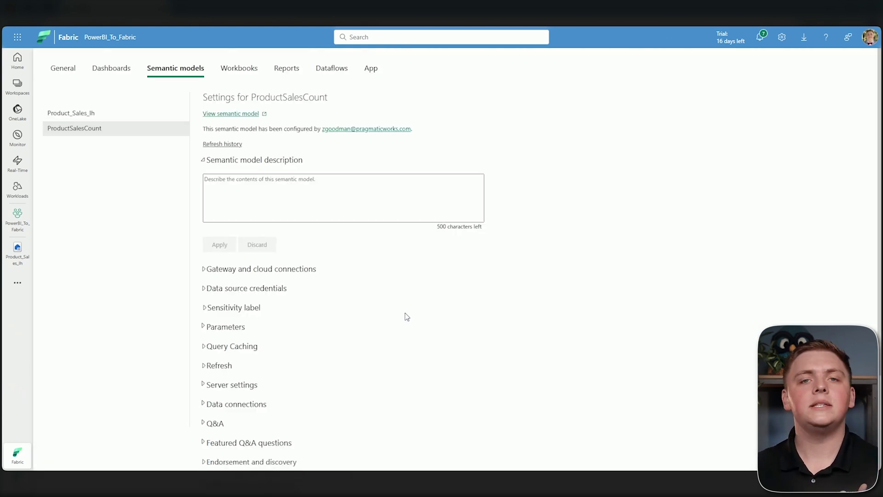
scroll(407, 316, "down", 3)
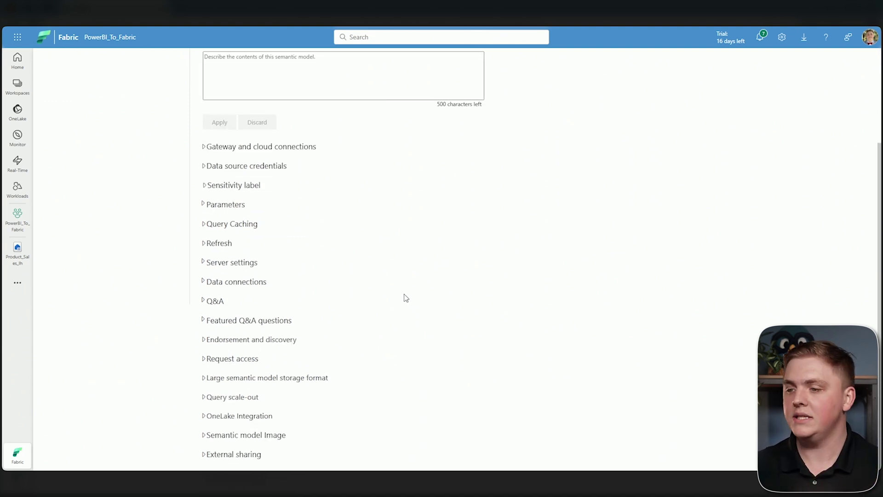
left_click(239, 416)
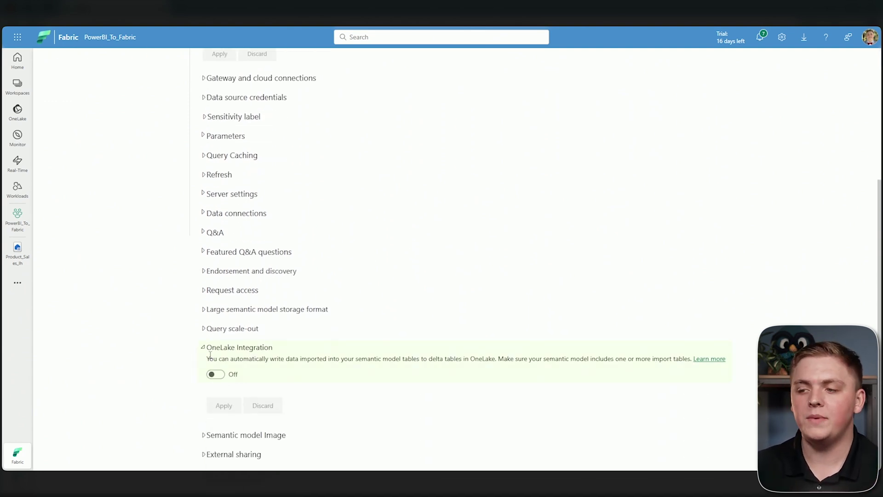
left_click(214, 374)
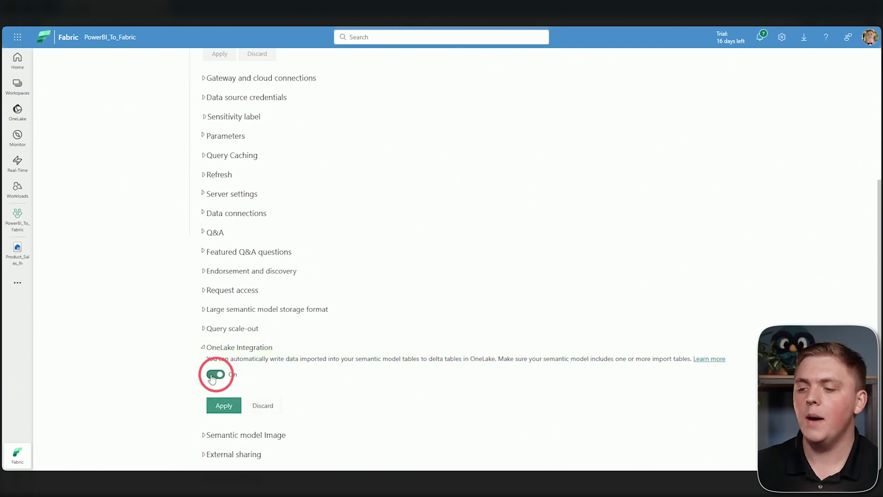
left_click(225, 406)
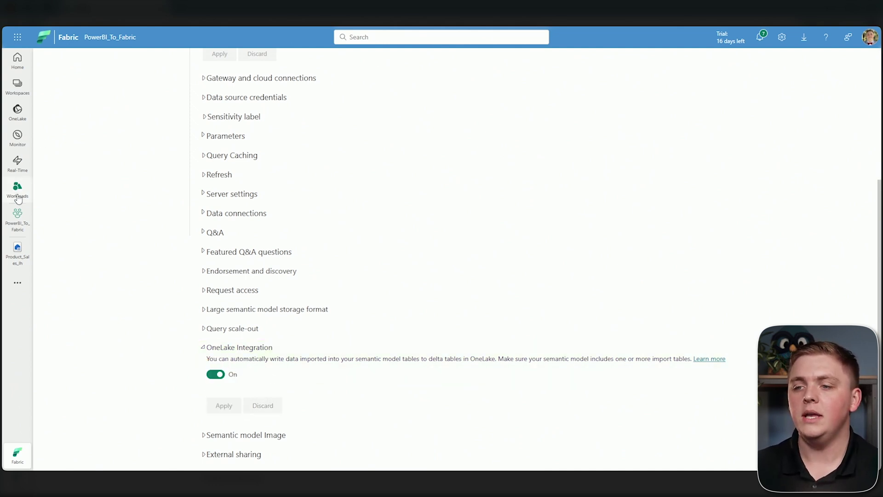
Go back to PowerBI_To_Fabric and refresh the ProductSalesCount semantic model now
left_click(18, 218)
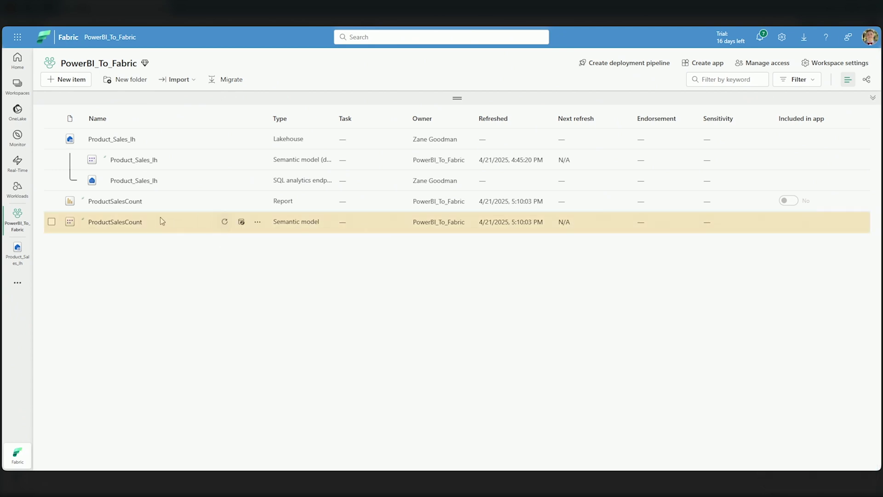
left_click(225, 222)
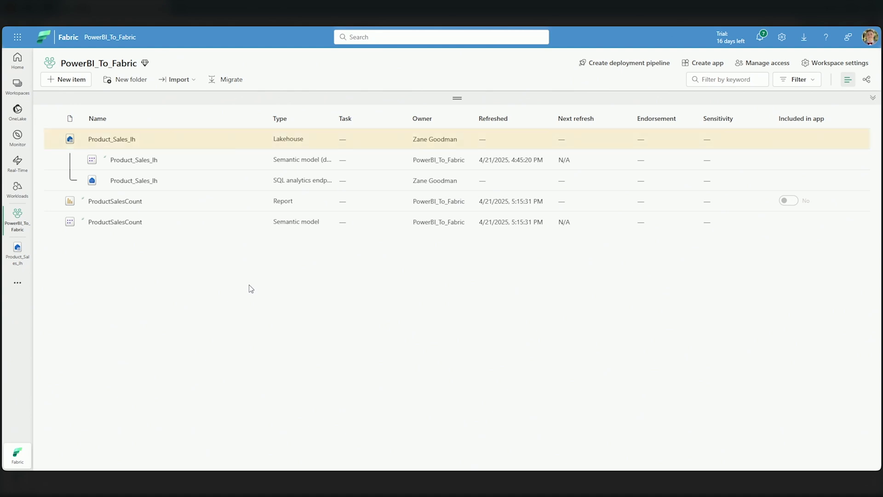
Go into the Product_Sales_lh lakehouse and start a new shortcut under its Tables folder
left_click(113, 140)
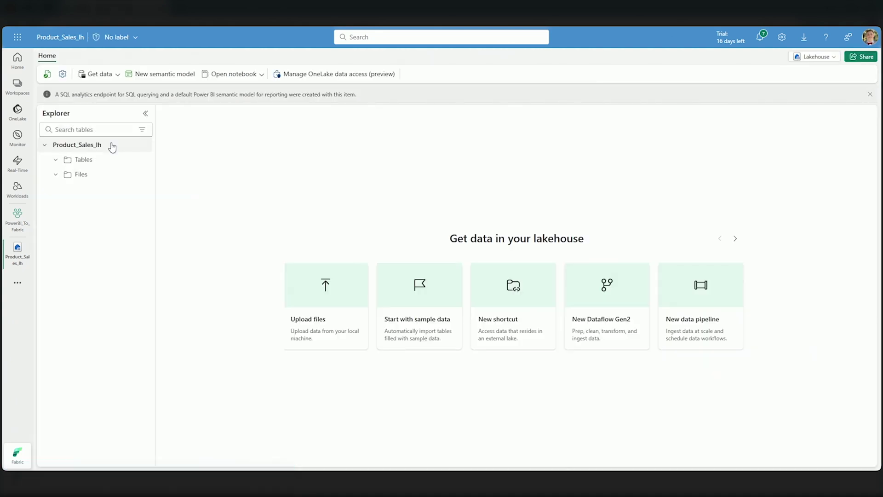
left_click(142, 161)
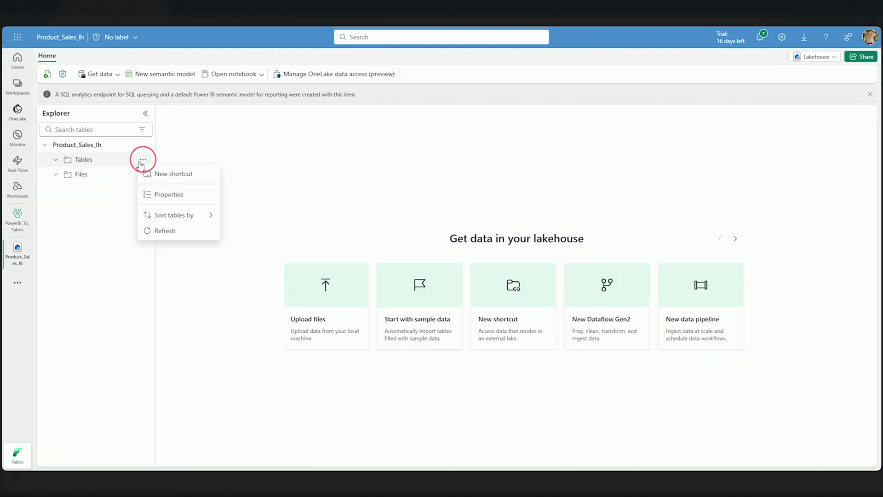
left_click(174, 179)
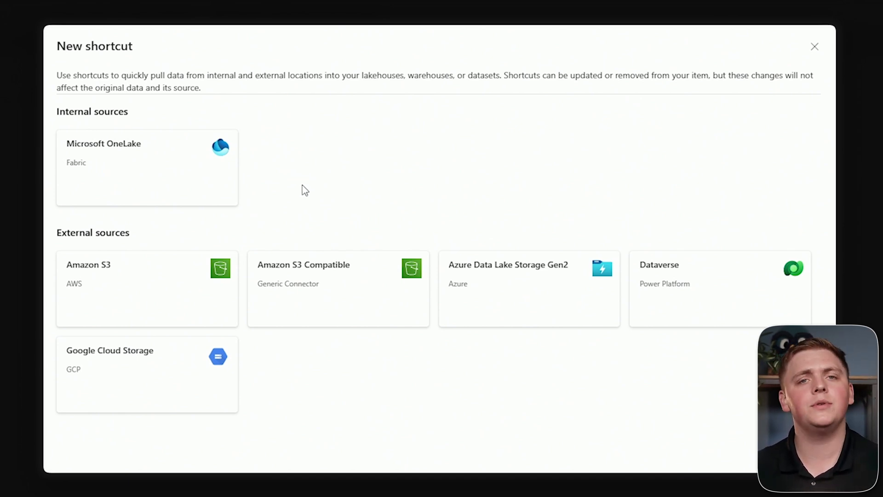
Pick OneLake with source ProductSalesCount and tick the Production Product and Sales SalesOrderDetail tables
left_click(149, 173)
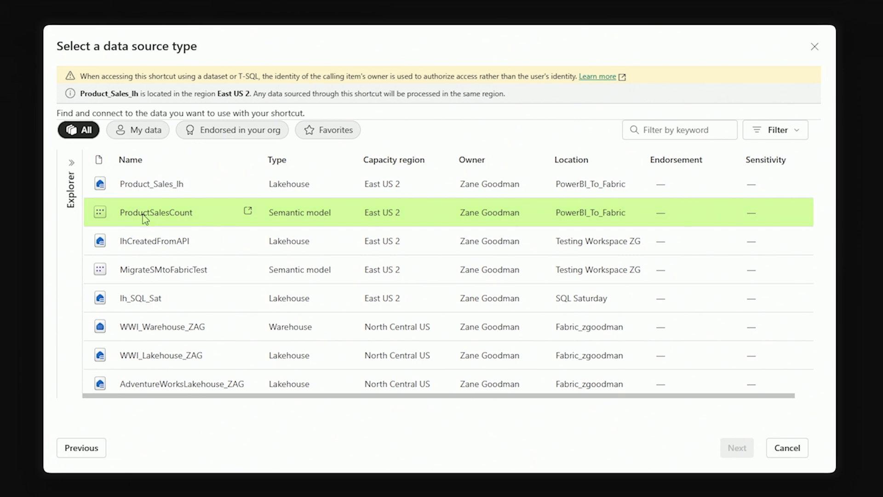
left_click(146, 217)
left_click(736, 447)
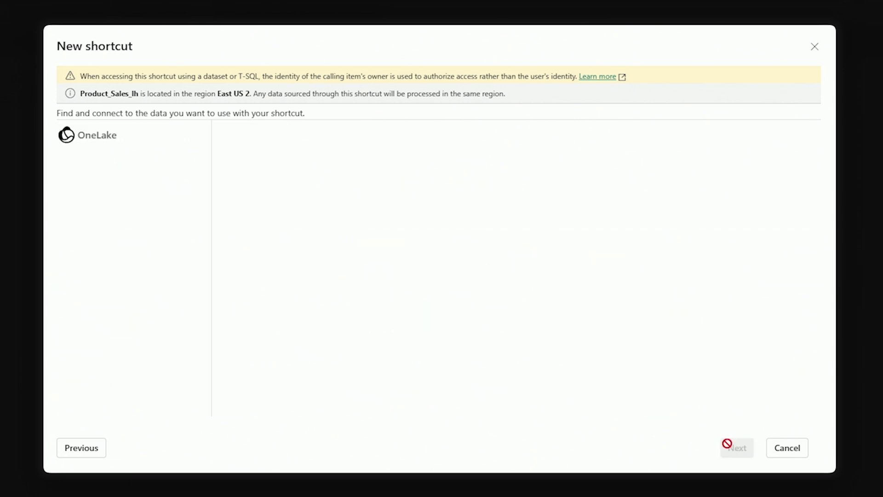
left_click(75, 180)
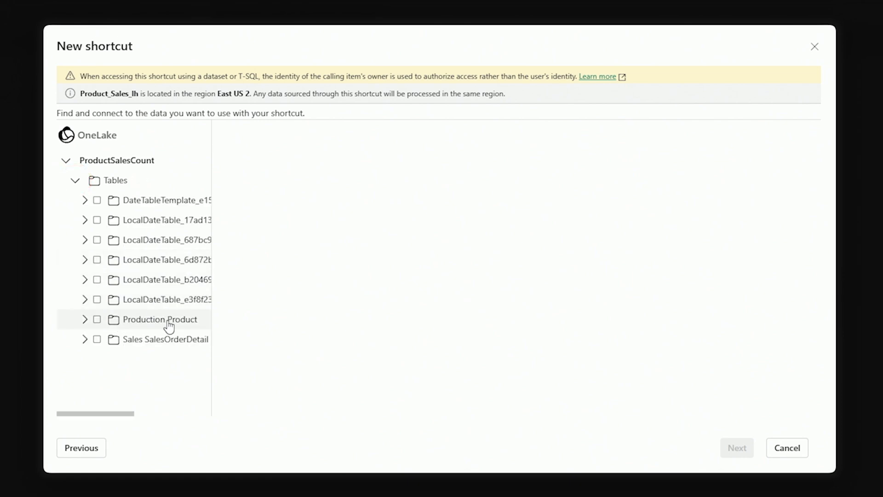
left_click(97, 320)
left_click(97, 339)
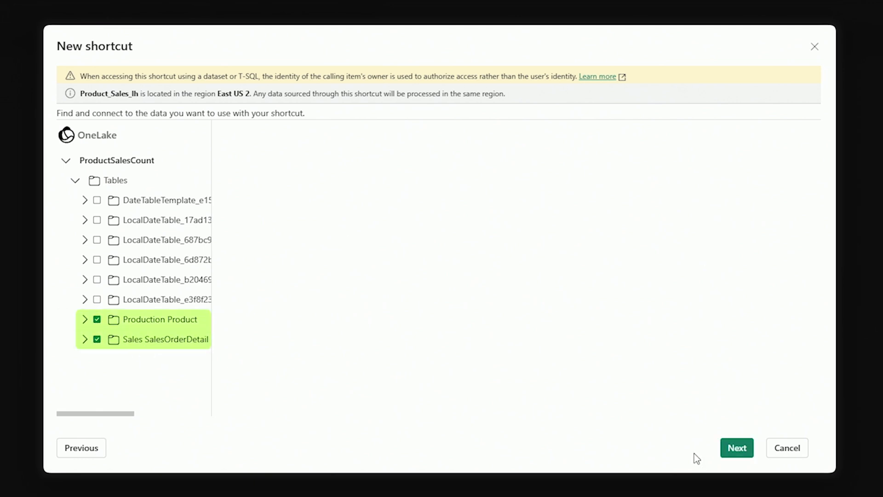
Shorten the shortcut names 'Production Product' and 'Sales SalesOrderDetail' to Product and SalesOrderDetail
left_click(736, 448)
left_click(558, 181)
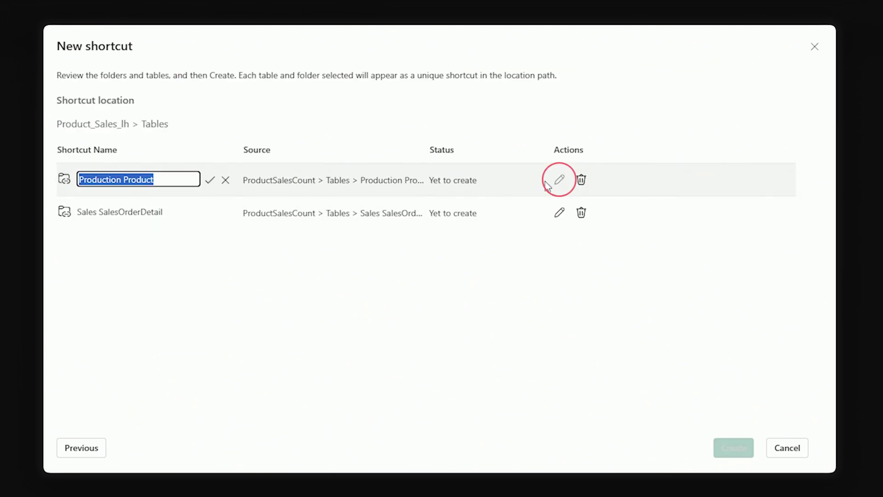
key("Home")
key("Delete")
key("Delete")
key("Delete")
key("Delete")
key("Delete")
key("Delete")
key("Delete")
key("Delete")
key("Delete")
key("Delete")
key("Delete")
left_click(210, 180)
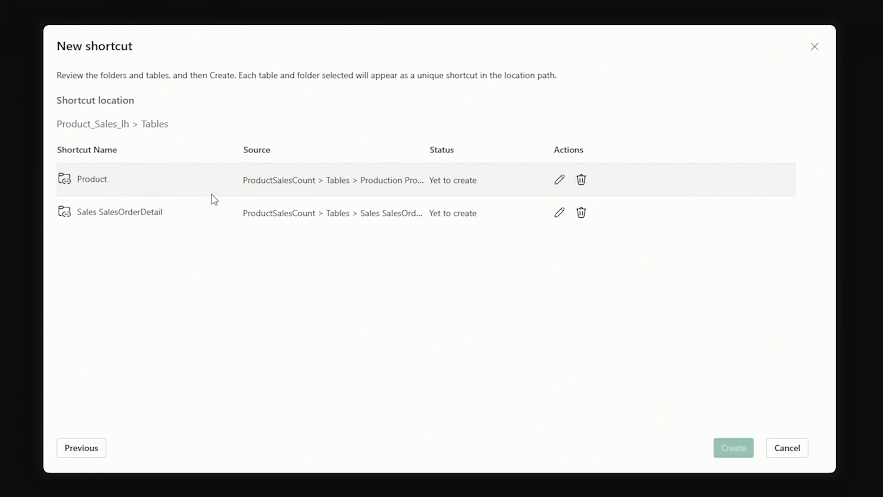
left_click(559, 212)
key("Home")
key("Delete")
key("Delete")
key("Delete")
key("Delete")
key("Delete")
key("Delete")
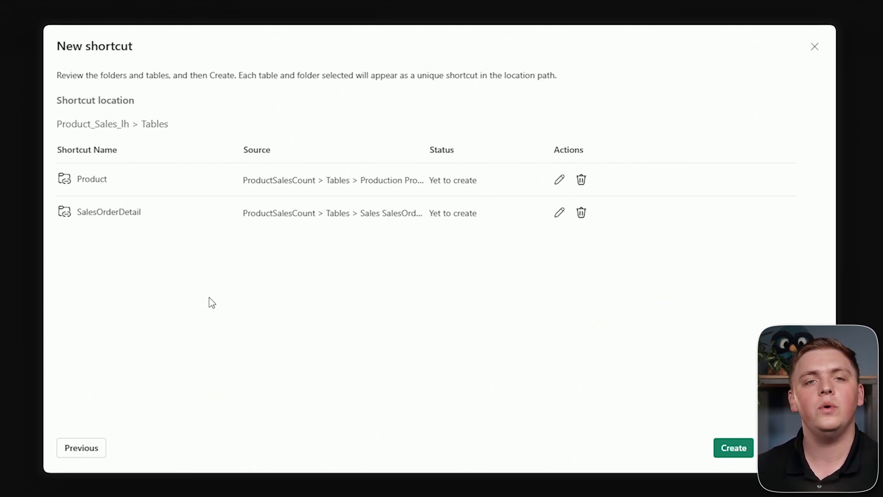
Create the Product and SalesOrderDetail shortcuts in the lakehouse Tables folder
left_click(743, 457)
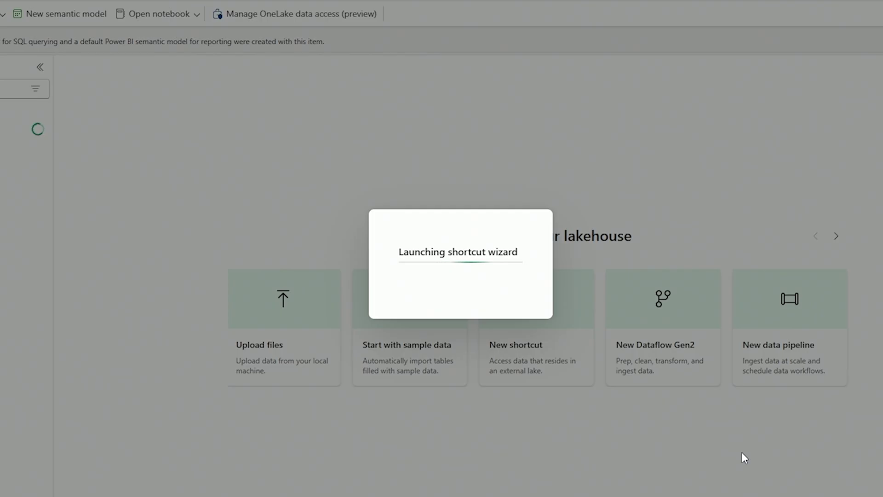